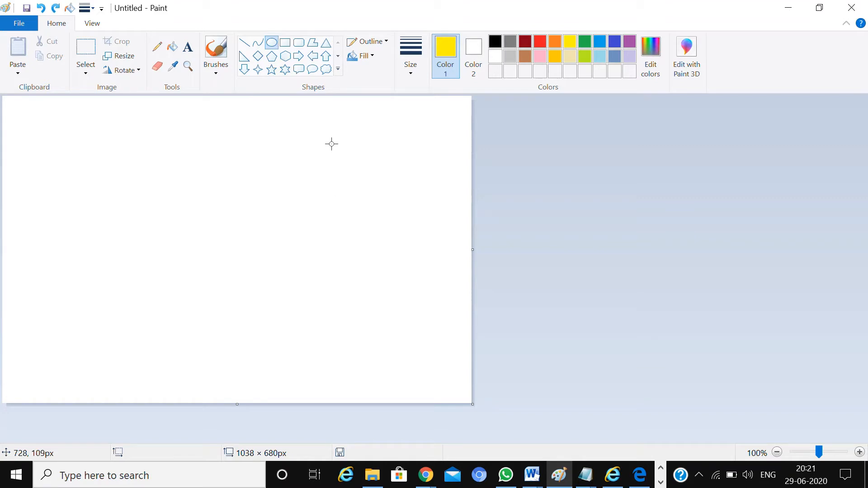
Draw a heart shape about 178 × 179 px in the upper-left part of the canvas and color its outline red
{"action": "left_click", "coordinate": [338, 70]}
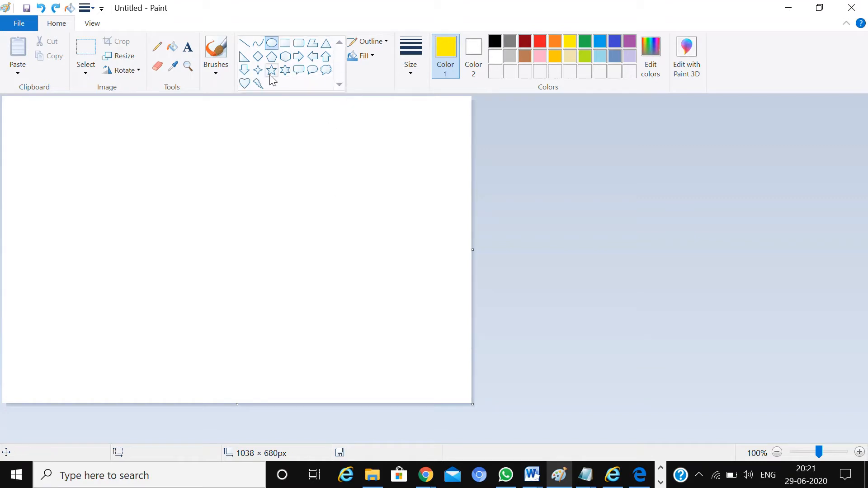
{"action": "left_click", "coordinate": [244, 83]}
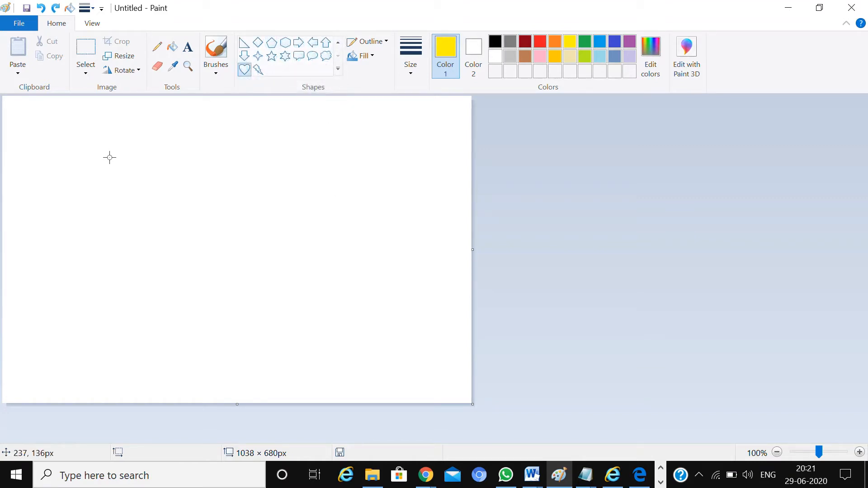
{"action": "left_click_drag", "start_coordinate": [104, 148], "coordinate": [184, 228]}
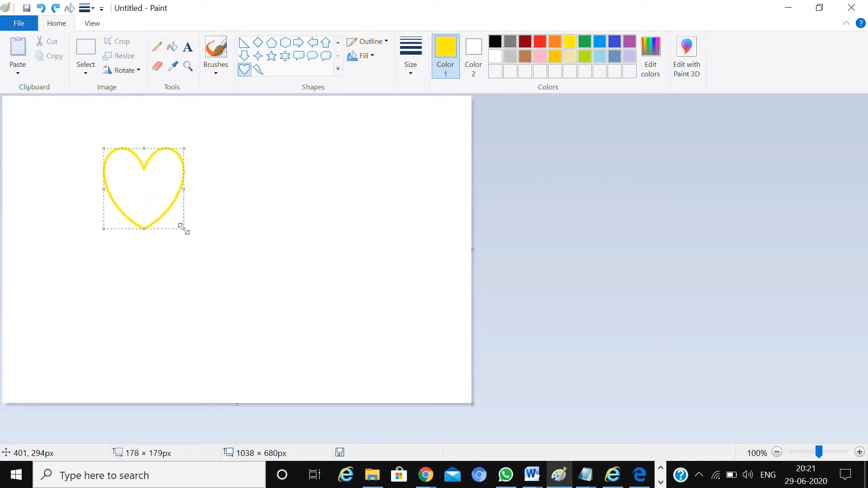
{"action": "left_click", "coordinate": [541, 42]}
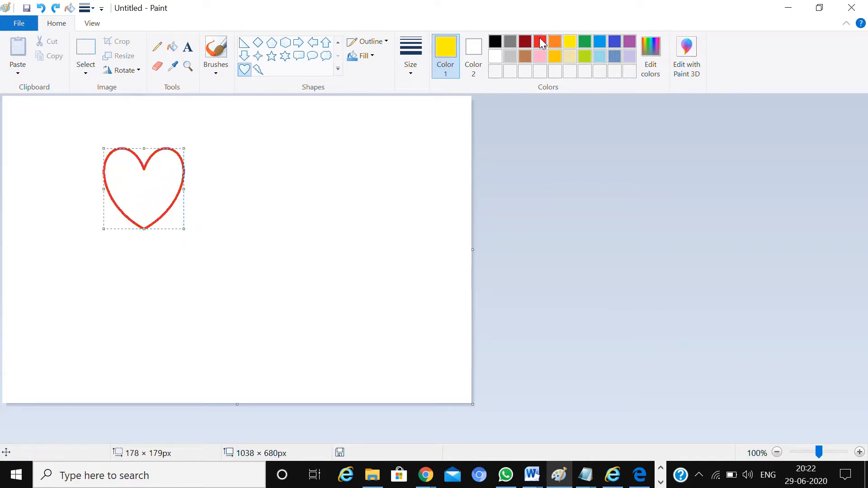
{"action": "left_click", "coordinate": [617, 202]}
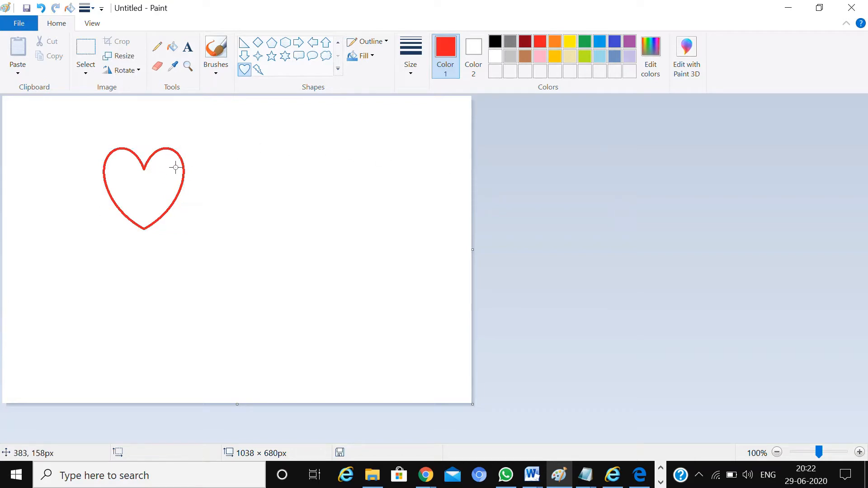
Draw a second red heart overlapping the right side of the first, then shift it closer and shrink it slightly
{"action": "left_click_drag", "start_coordinate": [172, 164], "coordinate": [252, 254]}
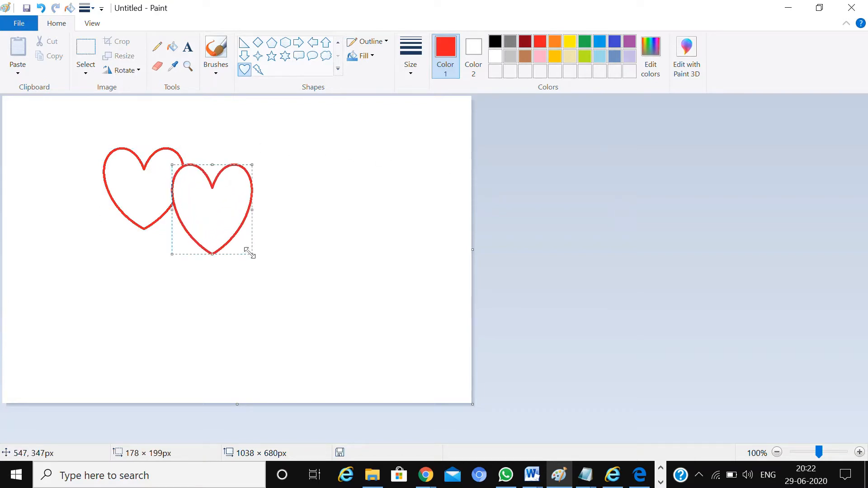
{"action": "mouse_move", "coordinate": [213, 219]}
{"action": "left_mouse_down"}
{"action": "mouse_move", "coordinate": [203, 210]}
{"action": "mouse_move", "coordinate": [203, 217]}
{"action": "left_mouse_up"}
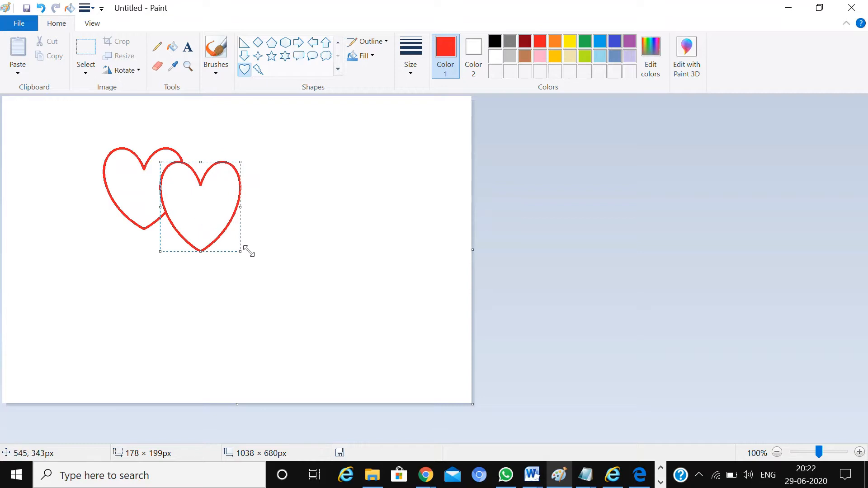
{"action": "left_click_drag", "start_coordinate": [248, 248], "coordinate": [207, 209]}
{"action": "left_click", "coordinate": [571, 246]}
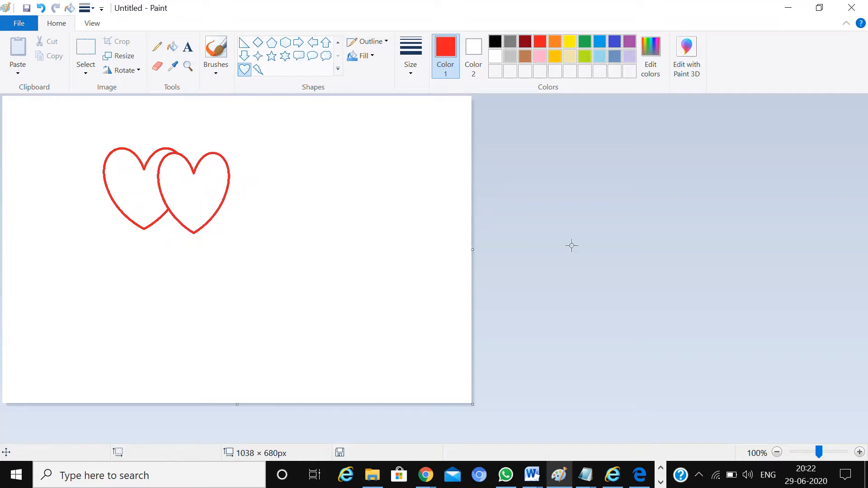
Draw a third red heart about 159 × 174 px overlapping the right side of the second heart
{"action": "left_click_drag", "start_coordinate": [217, 169], "coordinate": [288, 248]}
{"action": "left_click_drag", "start_coordinate": [239, 200], "coordinate": [232, 192]}
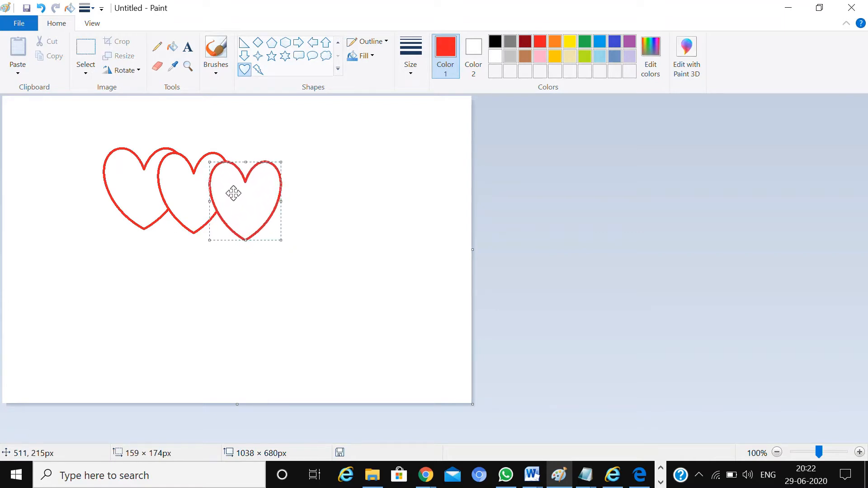
{"action": "left_click", "coordinate": [657, 238]}
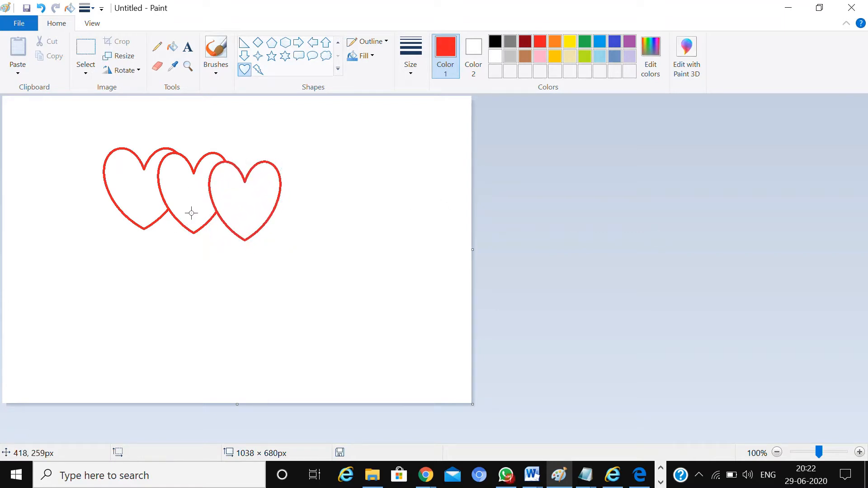
Draw a fourth red heart about 165 × 150 px overlapping the lower parts of the second and third hearts
{"action": "left_click_drag", "start_coordinate": [195, 204], "coordinate": [270, 272]}
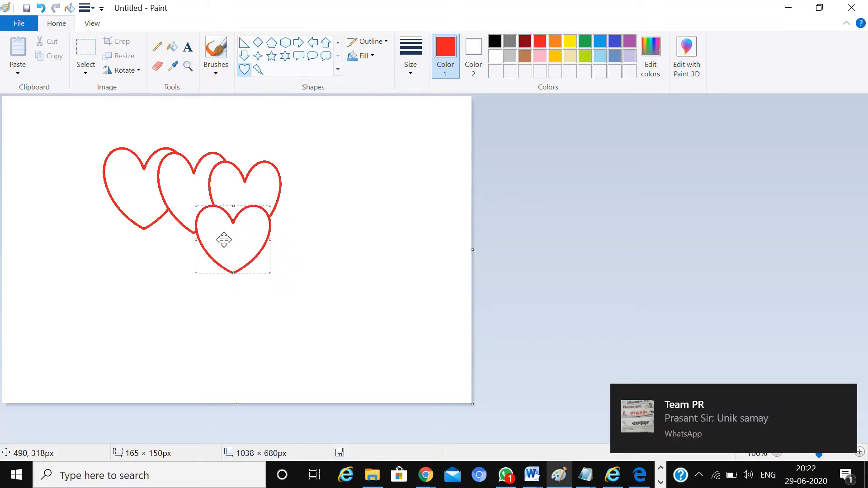
{"action": "left_click_drag", "start_coordinate": [225, 240], "coordinate": [218, 237]}
{"action": "left_click", "coordinate": [565, 221]}
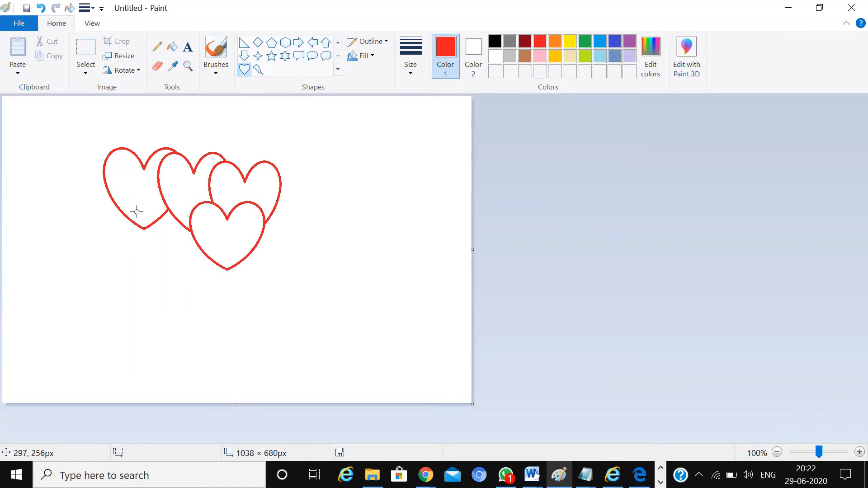
Add a fifth red heart below the first two and a sixth about 157 × 148 px centered beneath the second row
{"action": "left_click_drag", "start_coordinate": [136, 207], "coordinate": [207, 281]}
{"action": "left_click_drag", "start_coordinate": [173, 234], "coordinate": [247, 324]}
{"action": "left_click", "coordinate": [703, 205]}
{"action": "left_click_drag", "start_coordinate": [204, 291], "coordinate": [202, 283]}
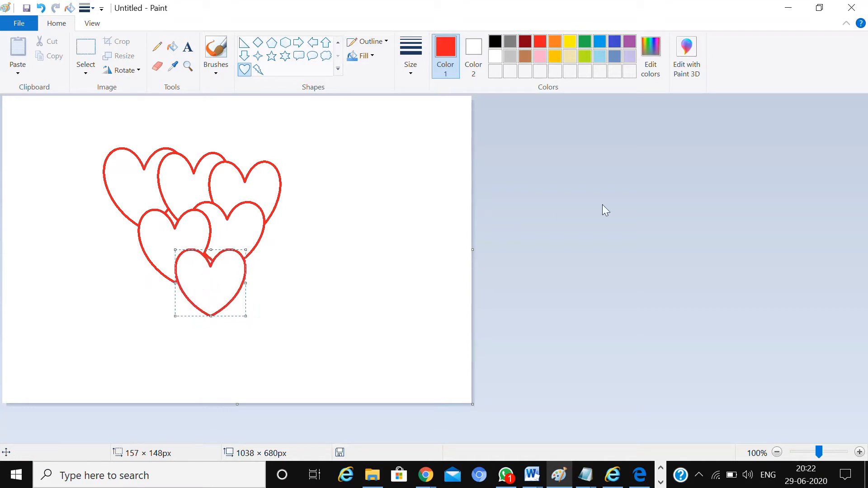
{"action": "left_click", "coordinate": [624, 203]}
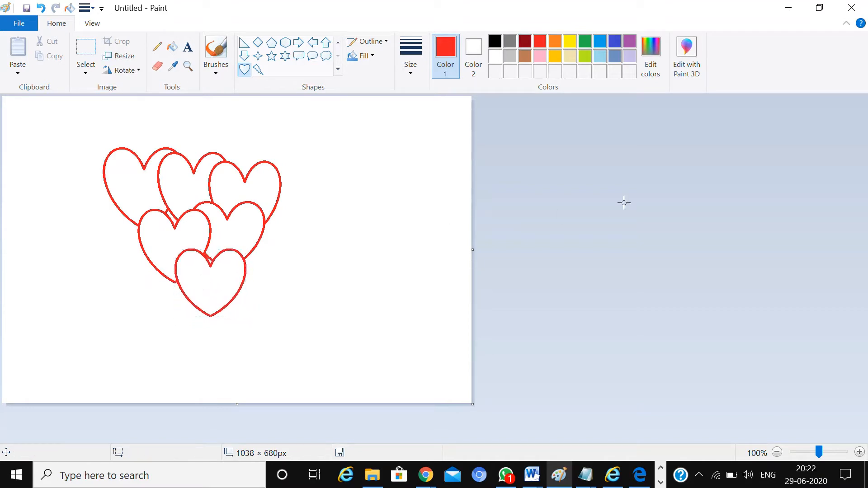
Fill all six hearts with the same solid red as their outlines
{"action": "left_click", "coordinate": [172, 47]}
{"action": "left_click", "coordinate": [115, 176]}
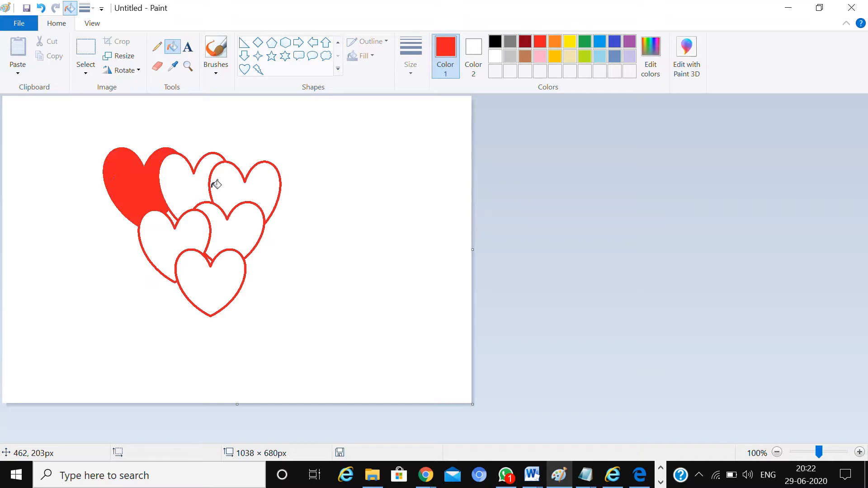
{"action": "left_click", "coordinate": [192, 180]}
{"action": "left_click", "coordinate": [272, 190]}
{"action": "left_click", "coordinate": [242, 230]}
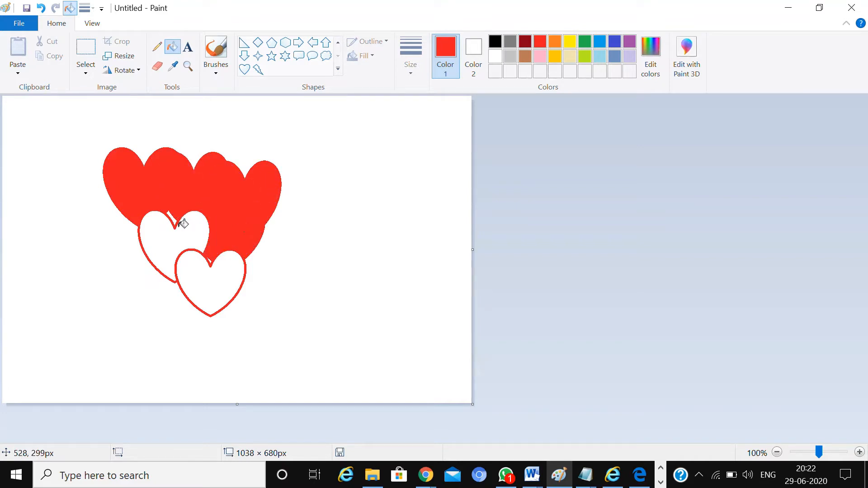
{"action": "left_click", "coordinate": [181, 225]}
{"action": "left_click", "coordinate": [236, 280]}
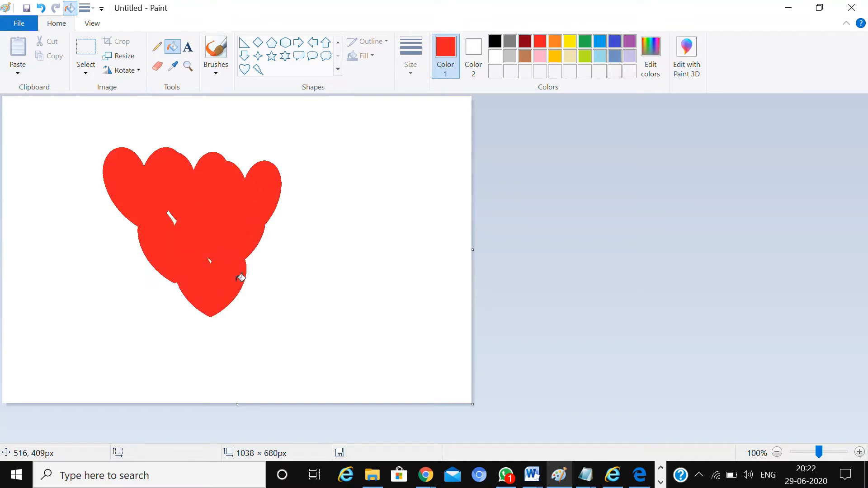
Define a light red custom color with red 244, green 117 and blue 123 as Color 1
{"action": "left_click", "coordinate": [641, 58]}
{"action": "left_click_drag", "start_coordinate": [579, 206], "coordinate": [576, 181]}
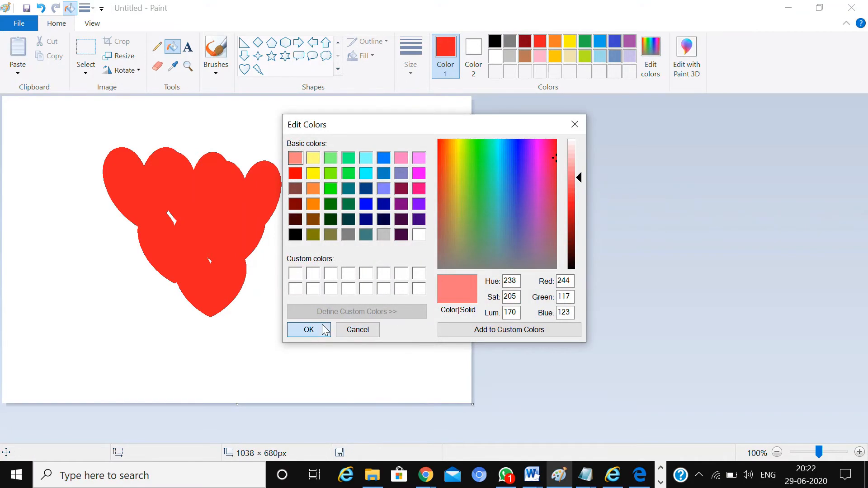
{"action": "left_click", "coordinate": [321, 329]}
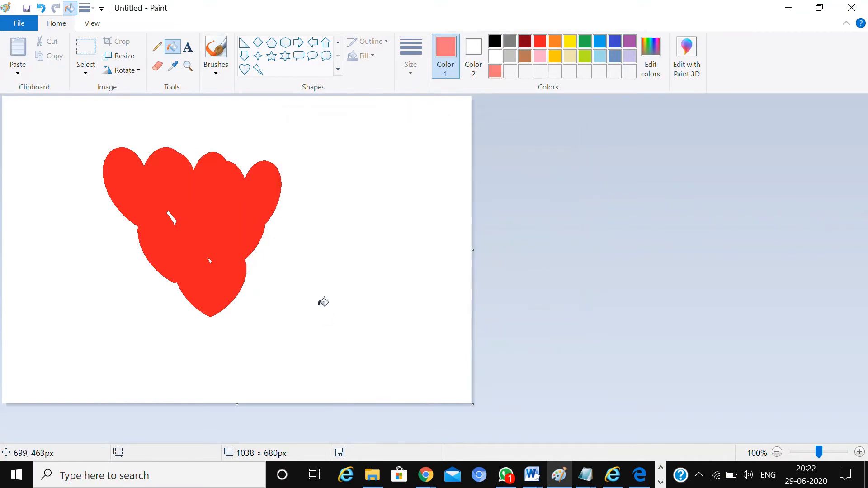
Undo the last five red heart fills
{"action": "key", "text": "ctrl+z"}
{"action": "key", "text": "ctrl+z"}
{"action": "key", "text": "ctrl+z"}
{"action": "key", "text": "ctrl+z"}
{"action": "key", "text": "ctrl+z"}
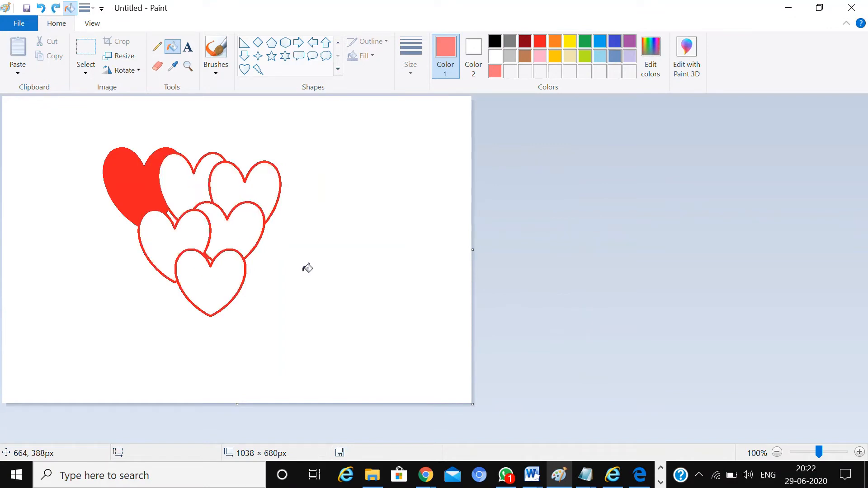
Fill all six hearts with the custom light red, keeping their red outlines
{"action": "left_click", "coordinate": [151, 185]}
{"action": "left_click", "coordinate": [179, 184]}
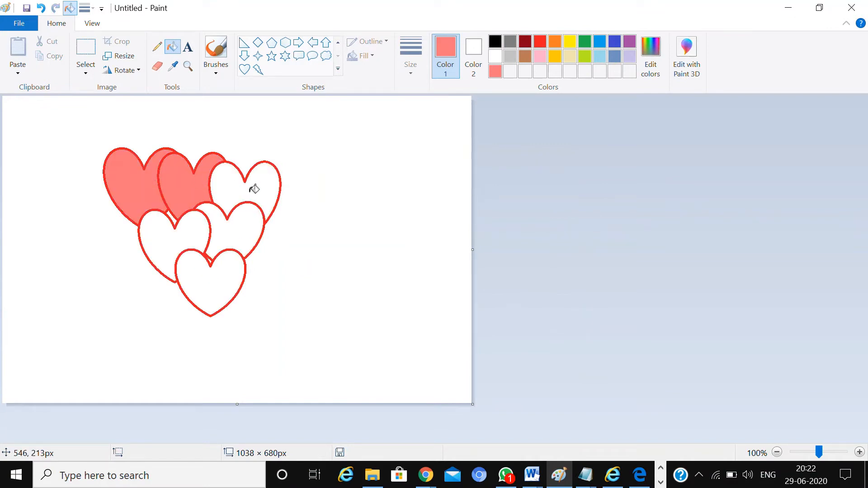
{"action": "left_click", "coordinate": [249, 192]}
{"action": "left_click", "coordinate": [221, 224]}
{"action": "left_click", "coordinate": [202, 224]}
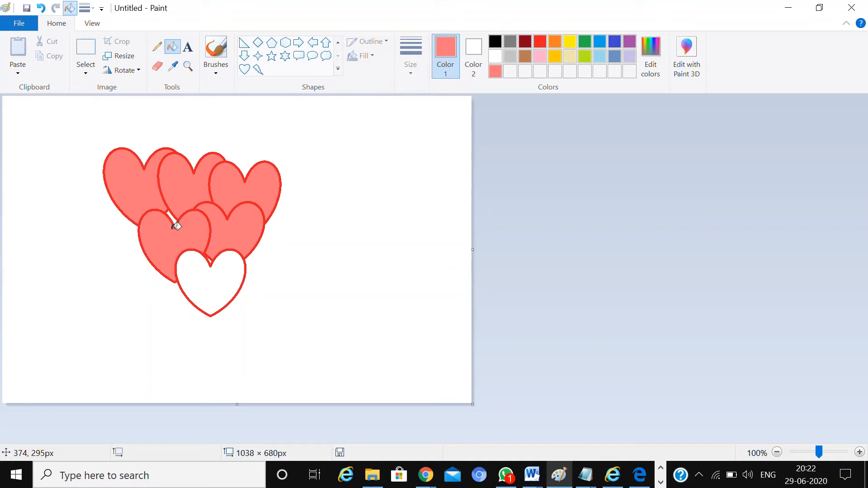
{"action": "left_click", "coordinate": [225, 272]}
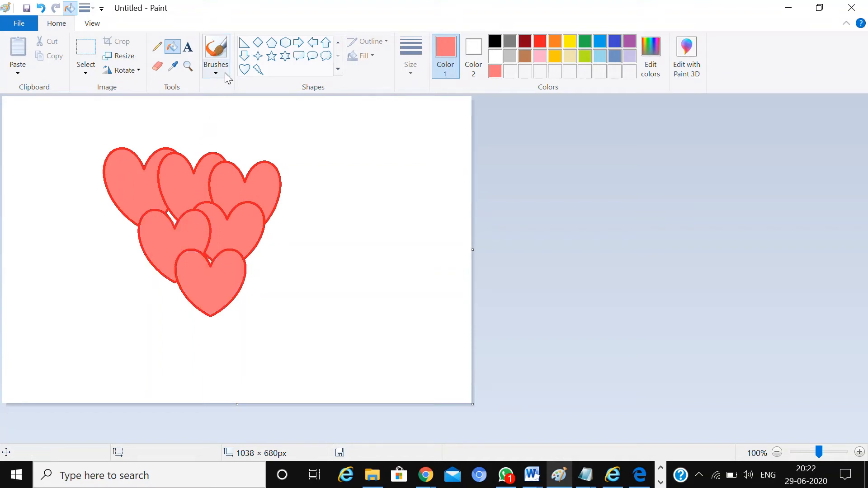
Draw six thin wavy black balloon strings with the Pencil from the lower hearts down to the canvas's bottom edge
{"action": "left_click", "coordinate": [156, 51]}
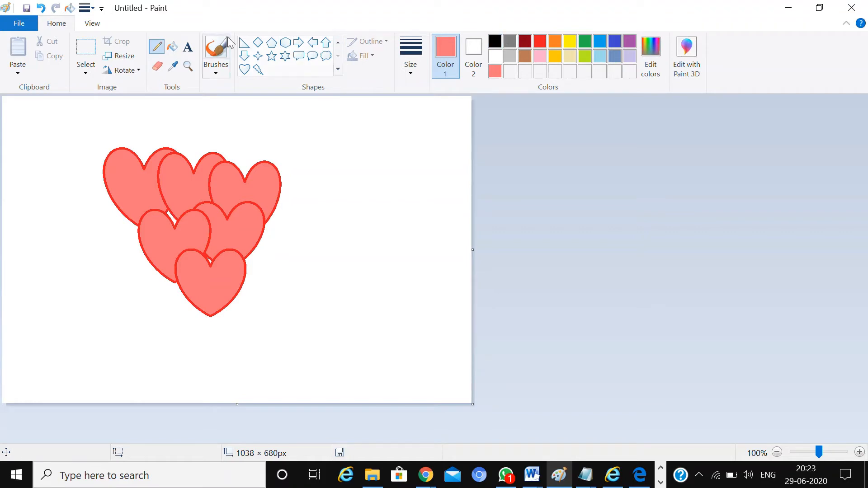
{"action": "left_click", "coordinate": [495, 42]}
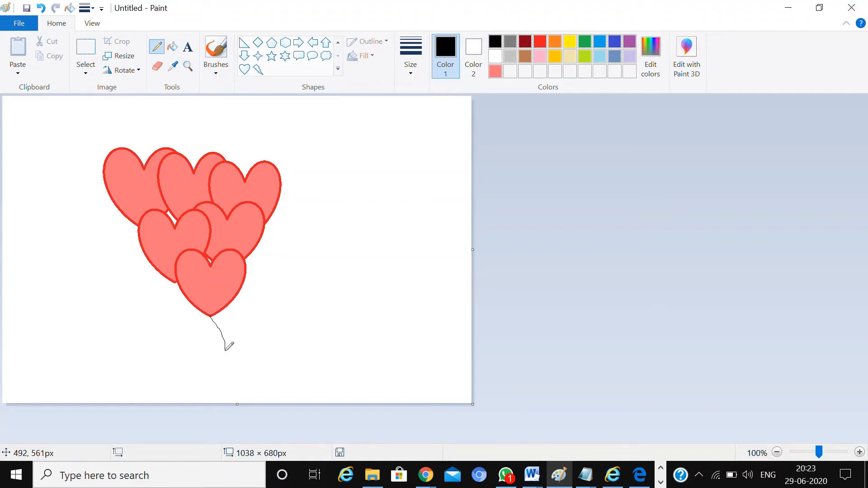
{"action": "mouse_move", "coordinate": [225, 350]}
{"action": "left_mouse_down"}
{"action": "mouse_move", "coordinate": [217, 376]}
{"action": "mouse_move", "coordinate": [230, 420]}
{"action": "left_mouse_up"}
{"action": "mouse_move", "coordinate": [175, 283]}
{"action": "left_mouse_down"}
{"action": "mouse_move", "coordinate": [195, 340]}
{"action": "mouse_move", "coordinate": [196, 401]}
{"action": "mouse_move", "coordinate": [232, 440]}
{"action": "left_mouse_up"}
{"action": "left_click_drag", "start_coordinate": [249, 285], "coordinate": [251, 403]}
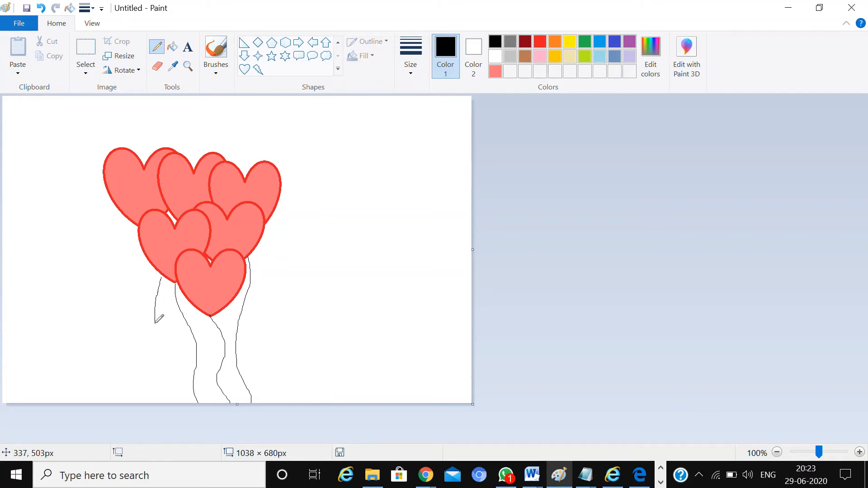
{"action": "mouse_move", "coordinate": [155, 323]}
{"action": "left_mouse_down"}
{"action": "mouse_move", "coordinate": [144, 373]}
{"action": "mouse_move", "coordinate": [178, 427]}
{"action": "left_mouse_up"}
{"action": "mouse_move", "coordinate": [234, 298]}
{"action": "left_mouse_down"}
{"action": "mouse_move", "coordinate": [308, 379]}
{"action": "mouse_move", "coordinate": [315, 420]}
{"action": "left_mouse_up"}
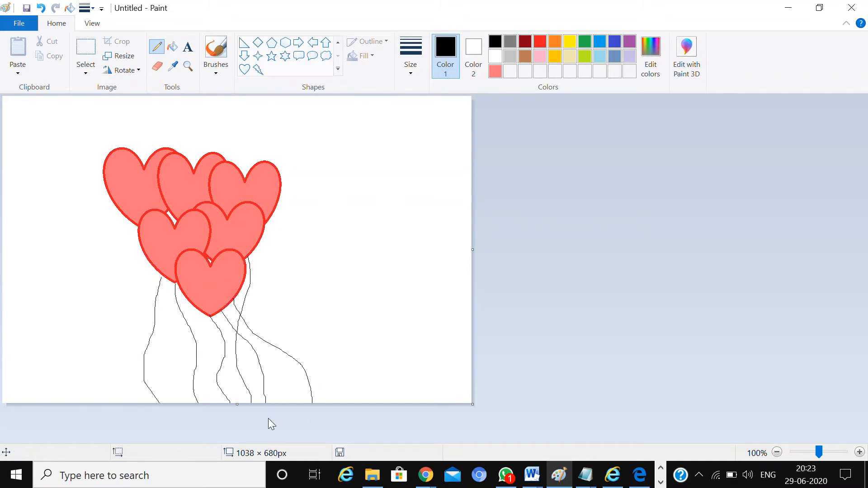
Fill the background with blue, including the enclosed areas between the strings and the gap between the upper hearts
{"action": "left_click", "coordinate": [172, 47]}
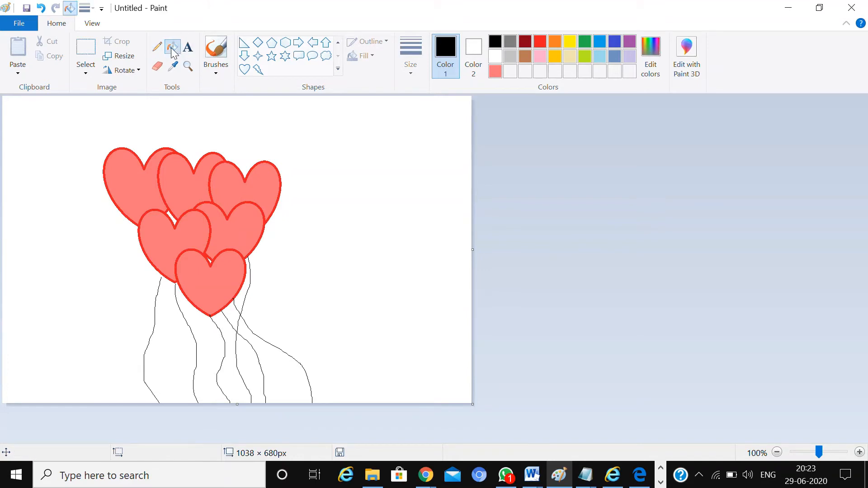
{"action": "left_click", "coordinate": [600, 44]}
{"action": "left_click", "coordinate": [295, 268]}
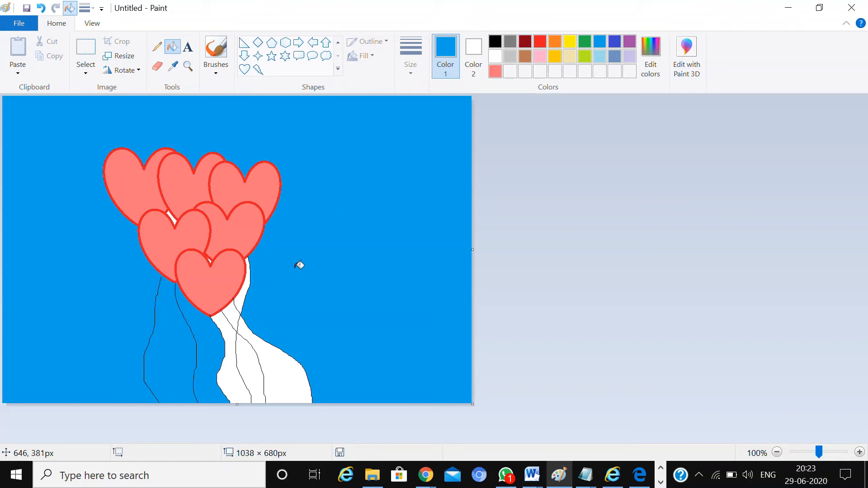
{"action": "left_click", "coordinate": [285, 370]}
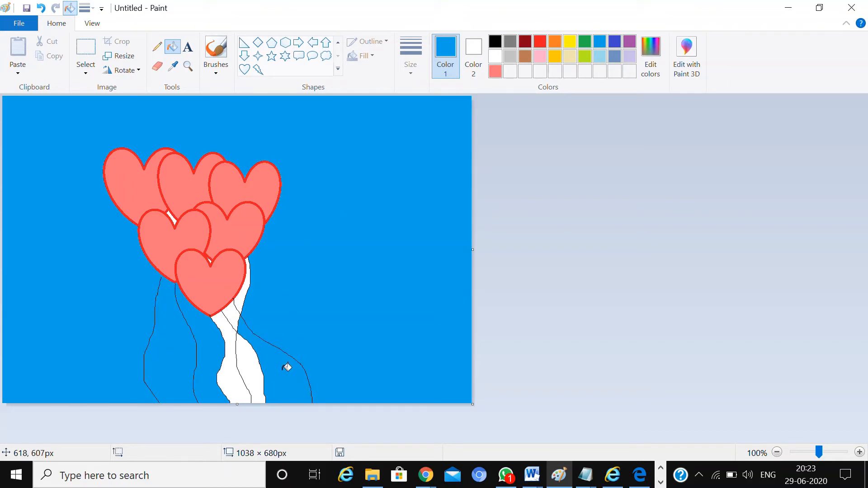
{"action": "left_click", "coordinate": [258, 372]}
{"action": "left_click", "coordinate": [239, 381]}
{"action": "left_click", "coordinate": [236, 324]}
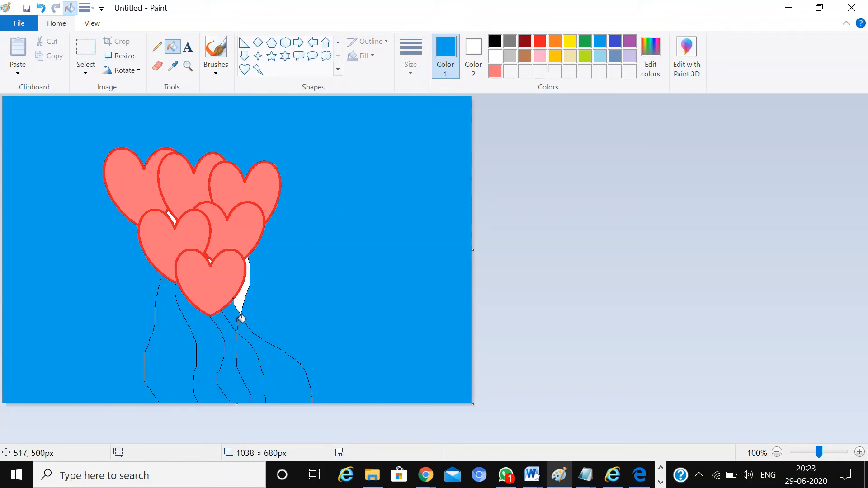
{"action": "left_click", "coordinate": [243, 303]}
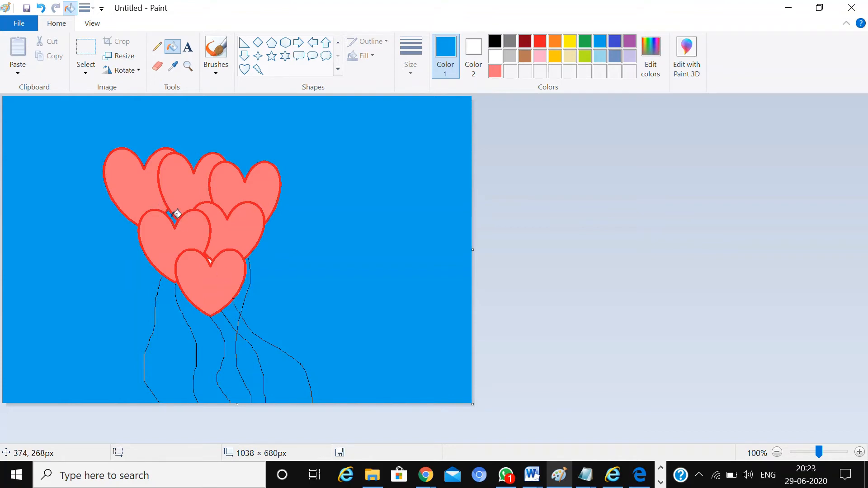
Draw a tall white-filled ellipse with a gold outline to the right of the heart cluster, near the canvas's upper-right corner
{"action": "left_click", "coordinate": [555, 56]}
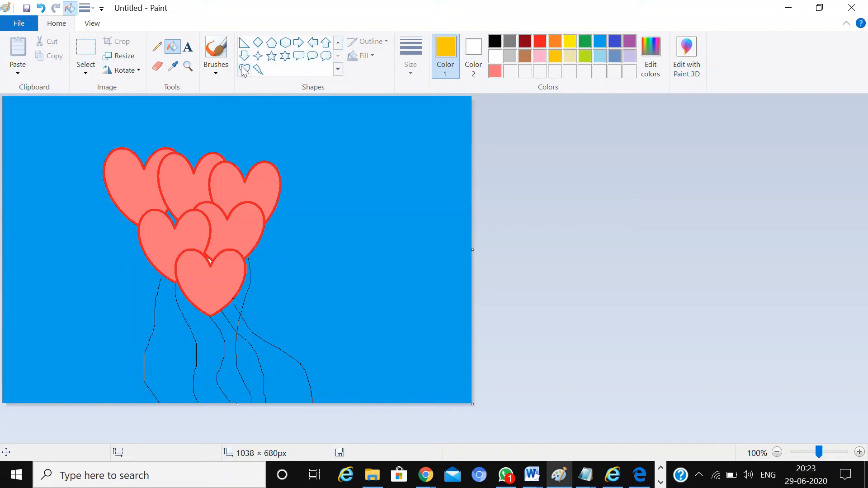
{"action": "left_click", "coordinate": [338, 42]}
{"action": "left_click", "coordinate": [271, 43]}
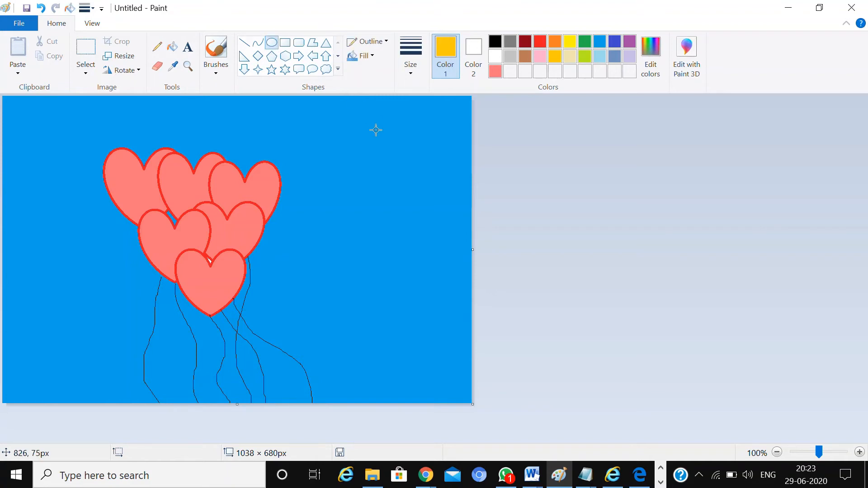
{"action": "mouse_move", "coordinate": [314, 123]}
{"action": "left_mouse_down"}
{"action": "mouse_move", "coordinate": [360, 141]}
{"action": "mouse_move", "coordinate": [393, 228]}
{"action": "left_mouse_up"}
{"action": "left_click_drag", "start_coordinate": [348, 191], "coordinate": [372, 192]}
{"action": "left_click", "coordinate": [533, 196]}
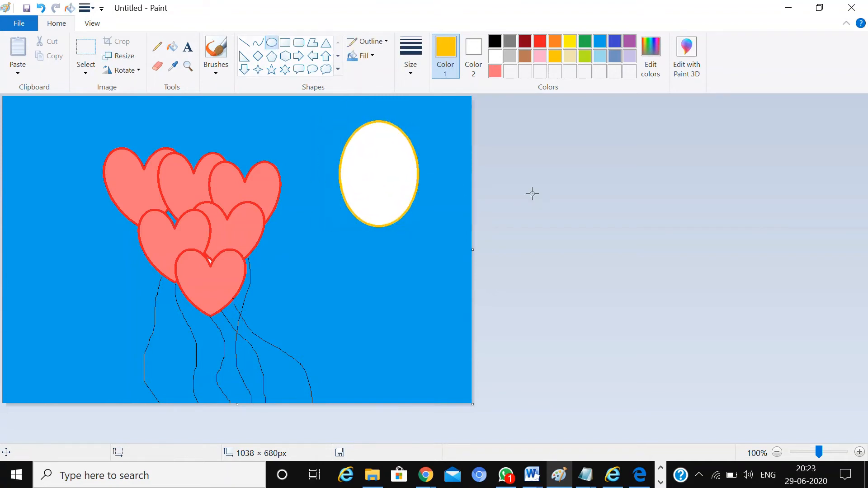
Draw a second white-filled oval with a gold outline near the canvas's upper-left corner, about 171 × 251 px
{"action": "mouse_move", "coordinate": [14, 131]}
{"action": "left_mouse_down"}
{"action": "mouse_move", "coordinate": [75, 245]}
{"action": "mouse_move", "coordinate": [83, 237]}
{"action": "left_mouse_up"}
{"action": "left_click_drag", "start_coordinate": [45, 181], "coordinate": [44, 158]}
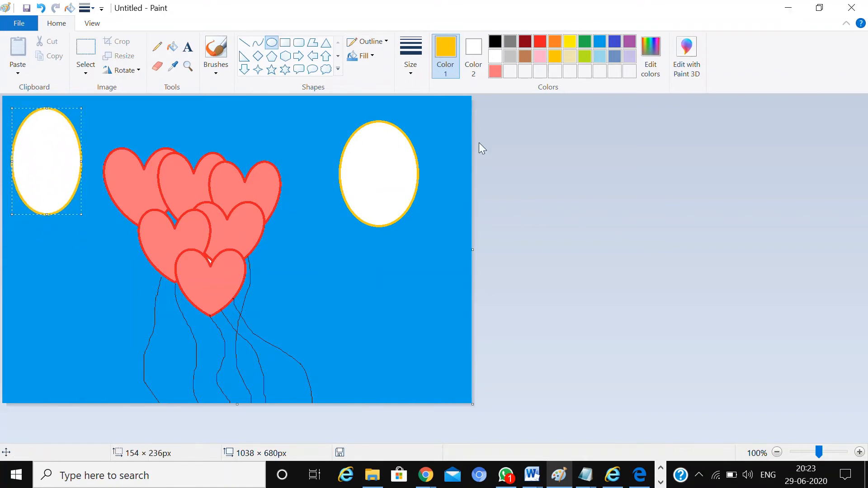
{"action": "left_click_drag", "start_coordinate": [81, 216], "coordinate": [89, 222]}
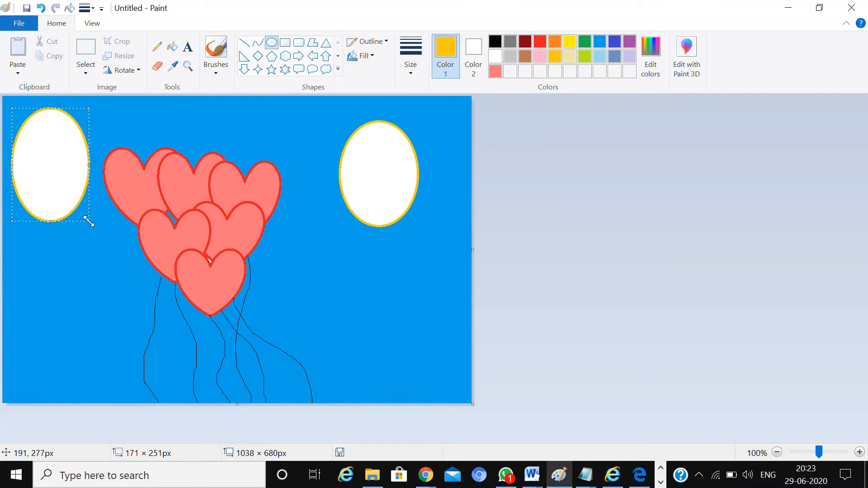
{"action": "left_click", "coordinate": [612, 228]}
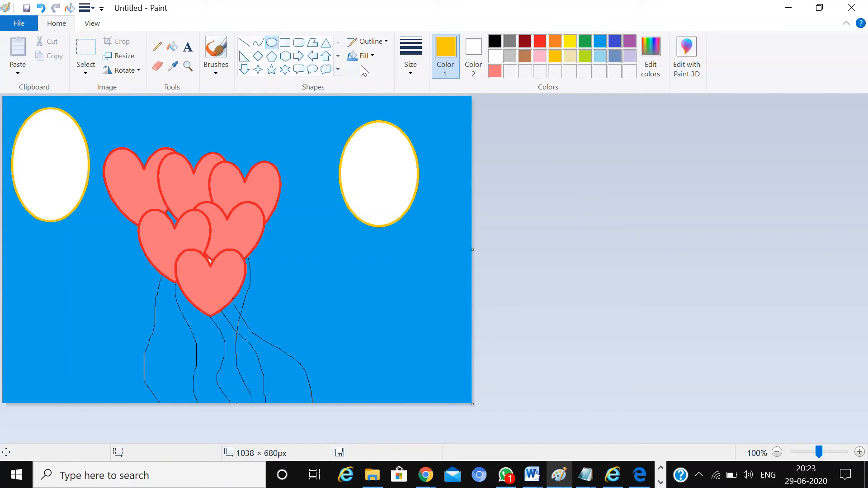
Draw an unfilled red-outlined triangle below each oval balloon as its knot, about 65 × 58 px on the right and 76 × 59 px on the left
{"action": "left_click", "coordinate": [350, 56]}
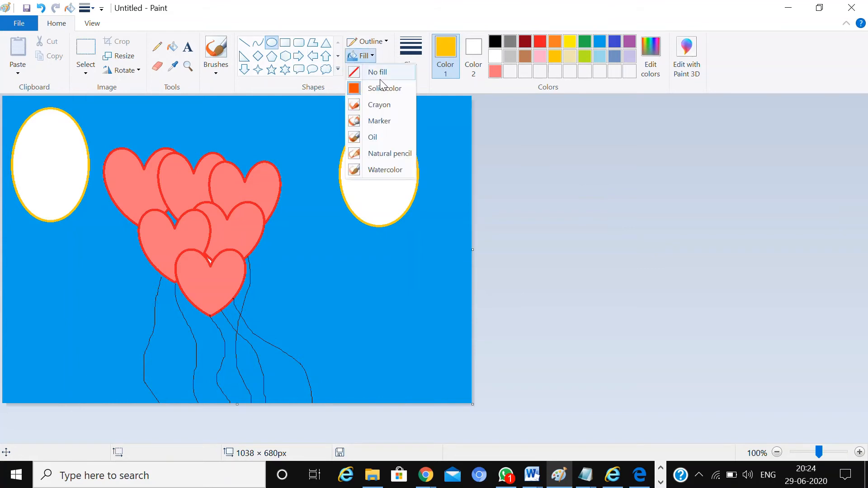
{"action": "left_click", "coordinate": [383, 87]}
{"action": "left_click", "coordinate": [337, 69]}
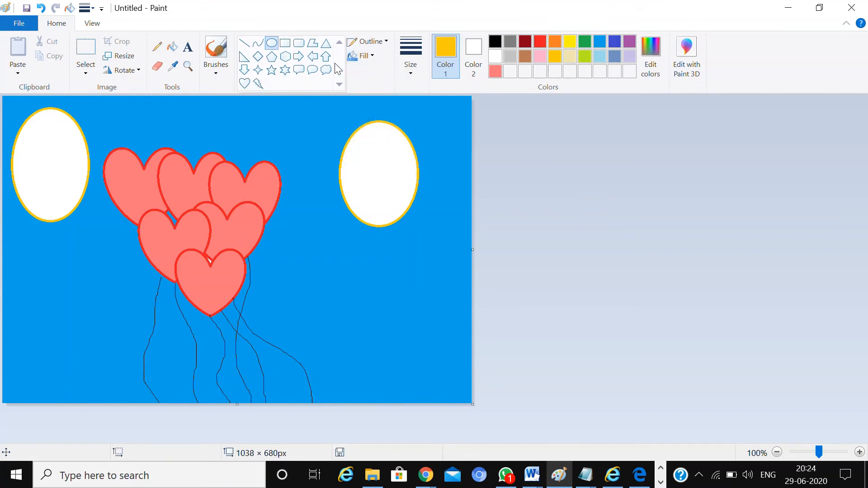
{"action": "left_click", "coordinate": [326, 44]}
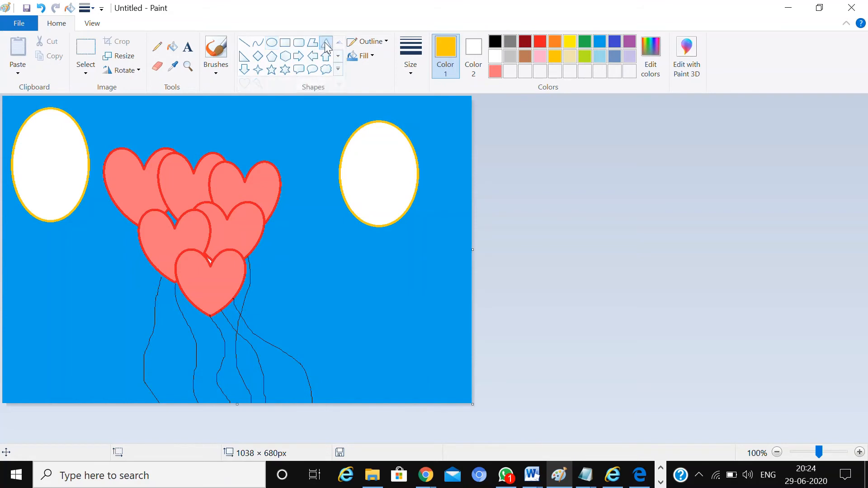
{"action": "left_click", "coordinate": [540, 40]}
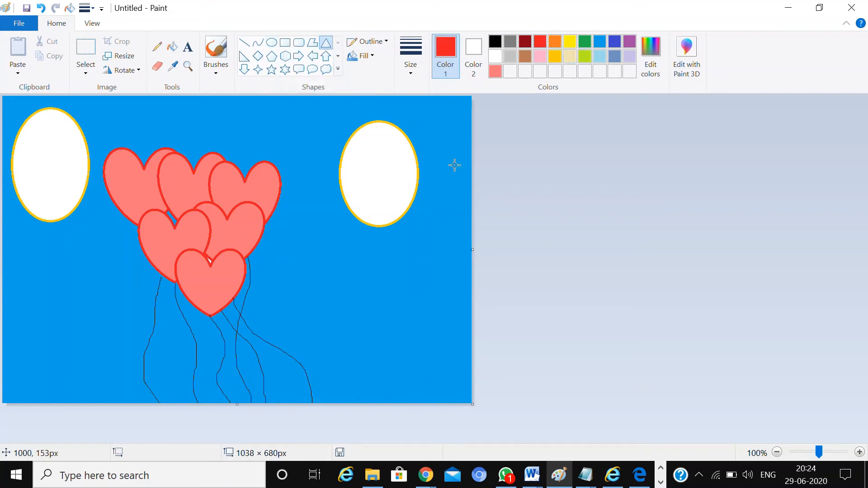
{"action": "left_click_drag", "start_coordinate": [364, 223], "coordinate": [392, 249]}
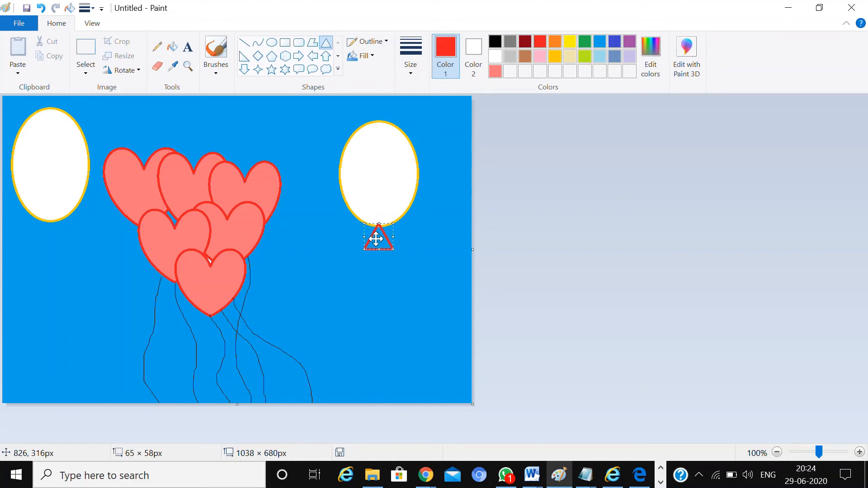
{"action": "left_click", "coordinate": [564, 230]}
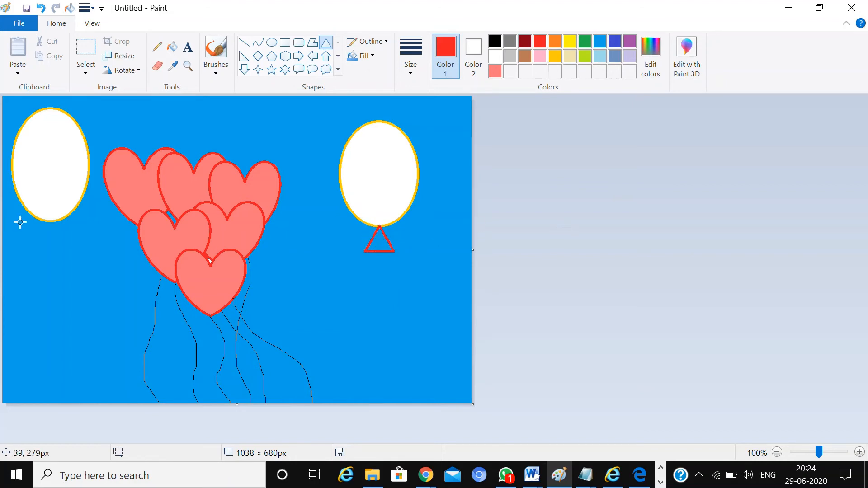
{"action": "left_click_drag", "start_coordinate": [22, 222], "coordinate": [60, 248]}
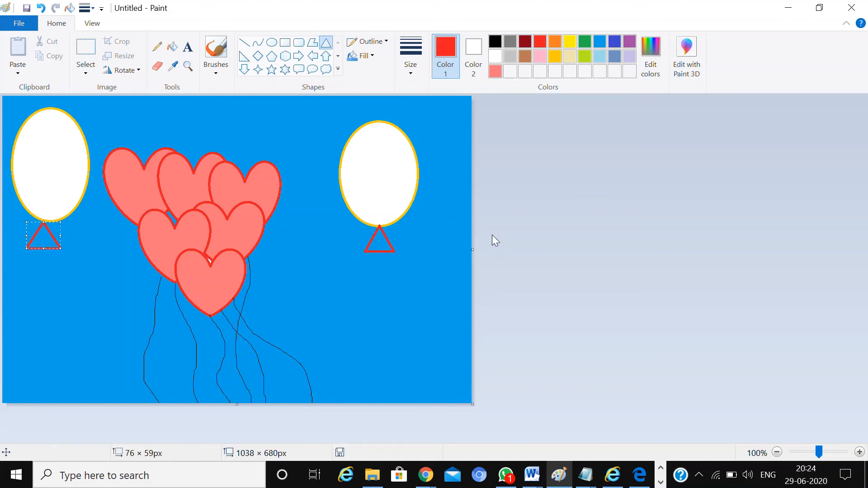
{"action": "left_click", "coordinate": [536, 223]}
Fill both triangular balloon knots with red
{"action": "left_click", "coordinate": [174, 48]}
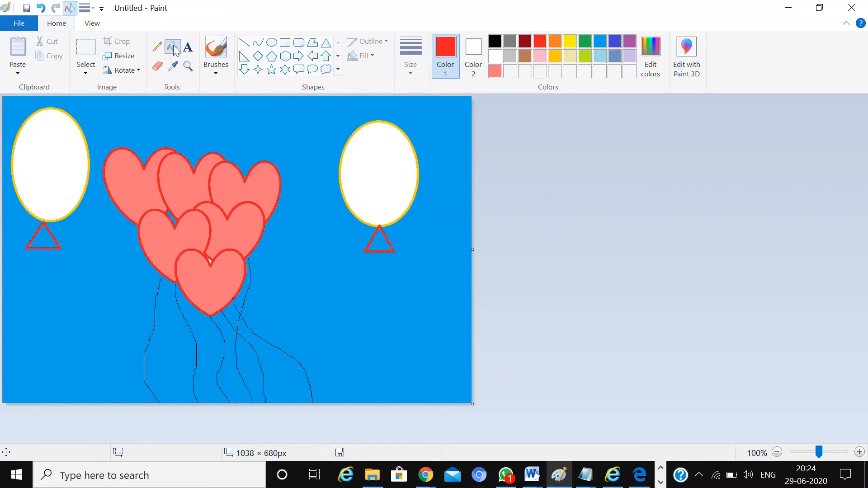
{"action": "left_click", "coordinate": [49, 238]}
{"action": "left_click", "coordinate": [377, 241]}
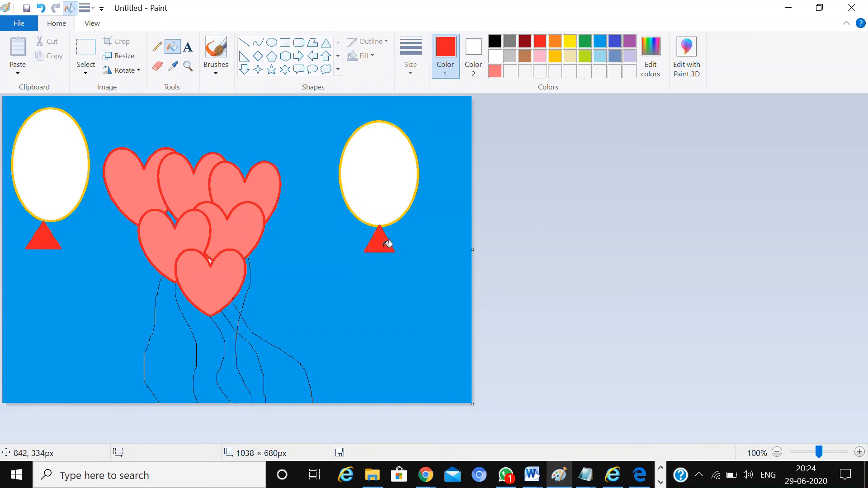
Draw a small yellow-outlined, unfilled circle inside each of the two oval balloons, left of the balloon's centre
{"action": "left_click", "coordinate": [569, 42]}
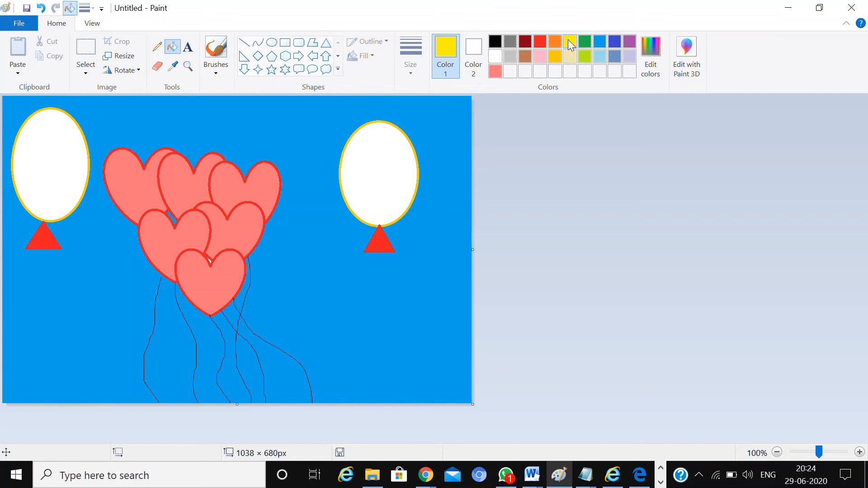
{"action": "left_click", "coordinate": [271, 43]}
{"action": "mouse_move", "coordinate": [364, 150]}
{"action": "left_mouse_down"}
{"action": "mouse_move", "coordinate": [374, 172]}
{"action": "mouse_move", "coordinate": [385, 172]}
{"action": "left_mouse_up"}
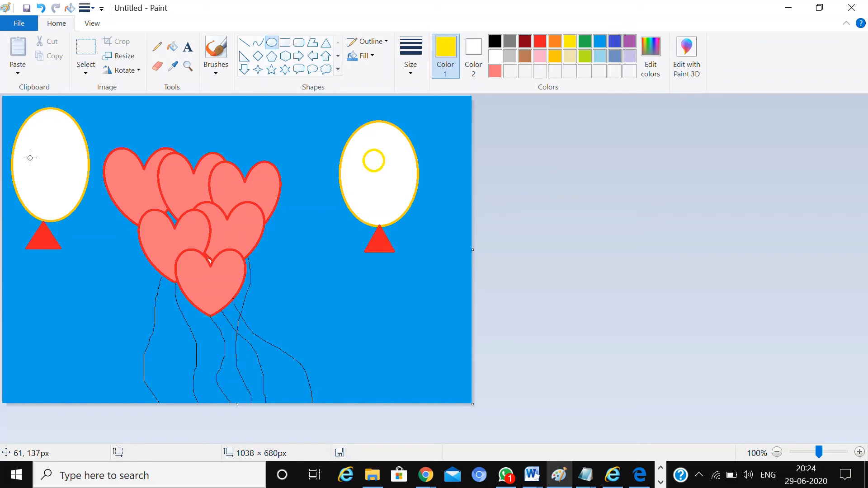
{"action": "left_click_drag", "start_coordinate": [25, 156], "coordinate": [48, 176]}
{"action": "left_click", "coordinate": [520, 177]}
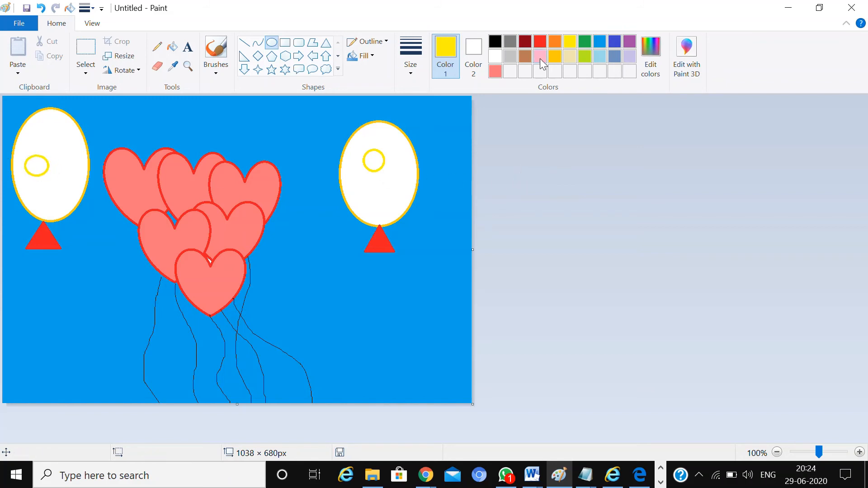
Draw a small red oval at the right balloon's lower part and the left balloon's upper right, and fill both with red
{"action": "left_click", "coordinate": [544, 45]}
{"action": "left_click_drag", "start_coordinate": [376, 187], "coordinate": [393, 204]}
{"action": "left_click", "coordinate": [643, 195]}
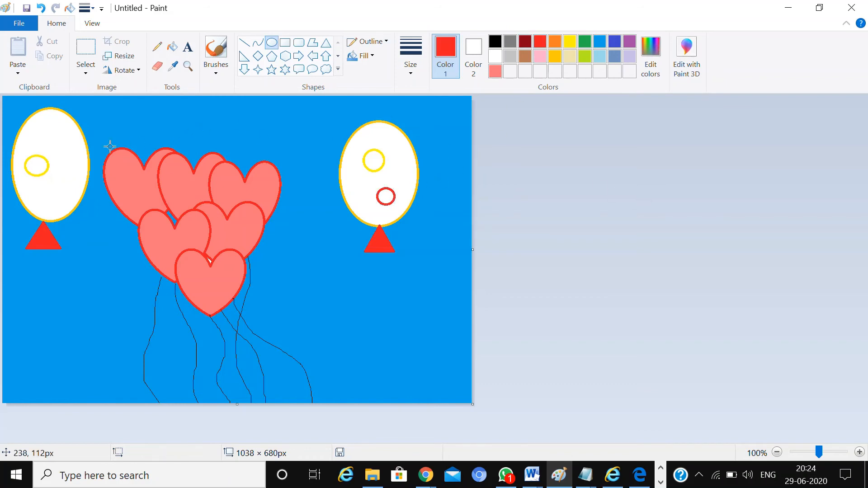
{"action": "left_click_drag", "start_coordinate": [49, 132], "coordinate": [71, 149]}
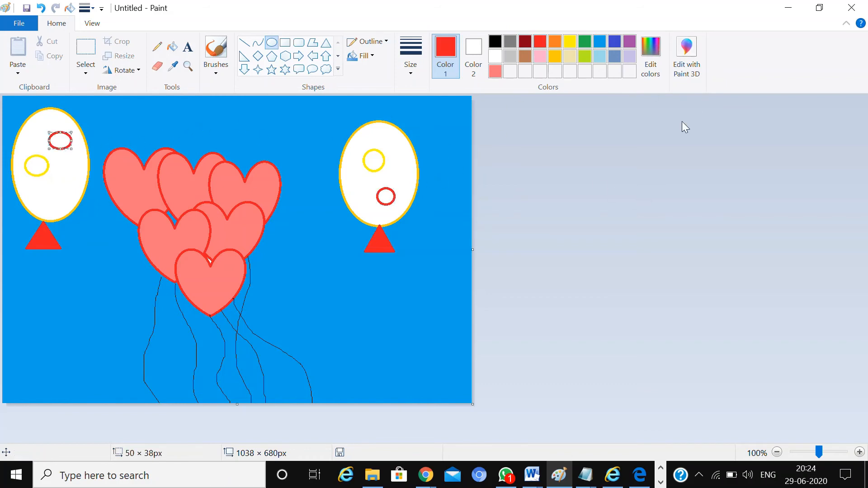
{"action": "left_click", "coordinate": [668, 148]}
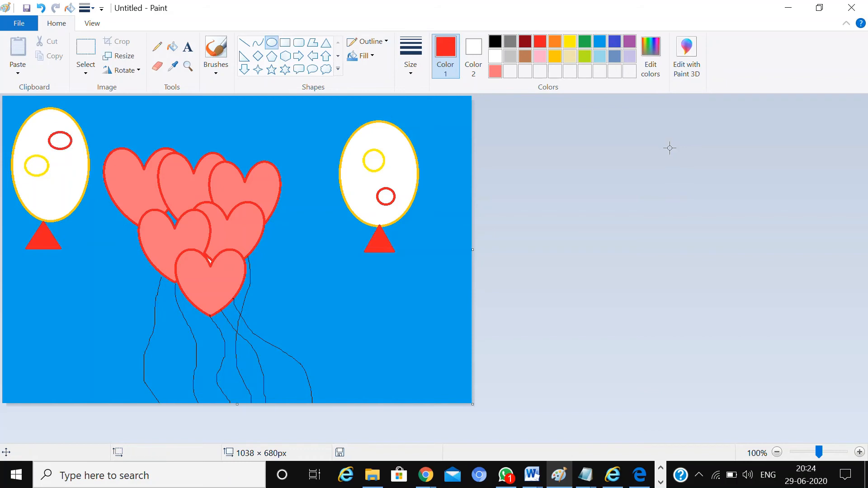
{"action": "left_click", "coordinate": [172, 47]}
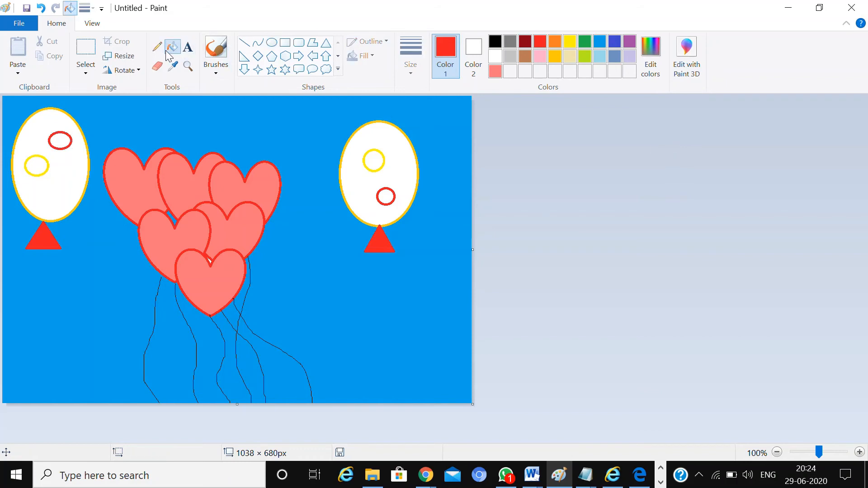
{"action": "left_click", "coordinate": [388, 198]}
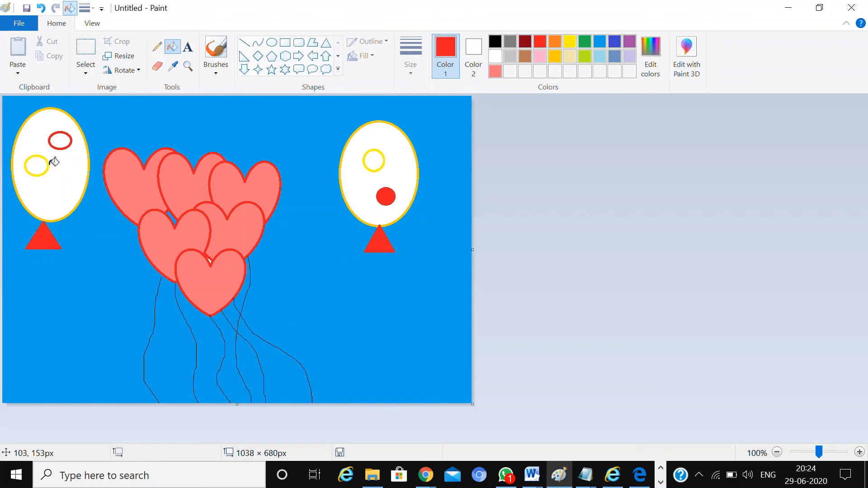
{"action": "left_click", "coordinate": [60, 143]}
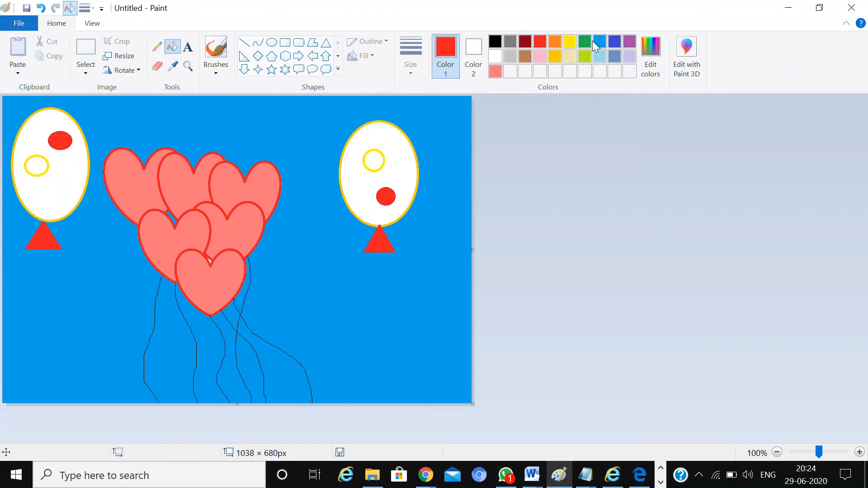
Fill the bodies of both oval balloons with gold and their yellow-outlined circles with yellow
{"action": "left_click", "coordinate": [555, 56]}
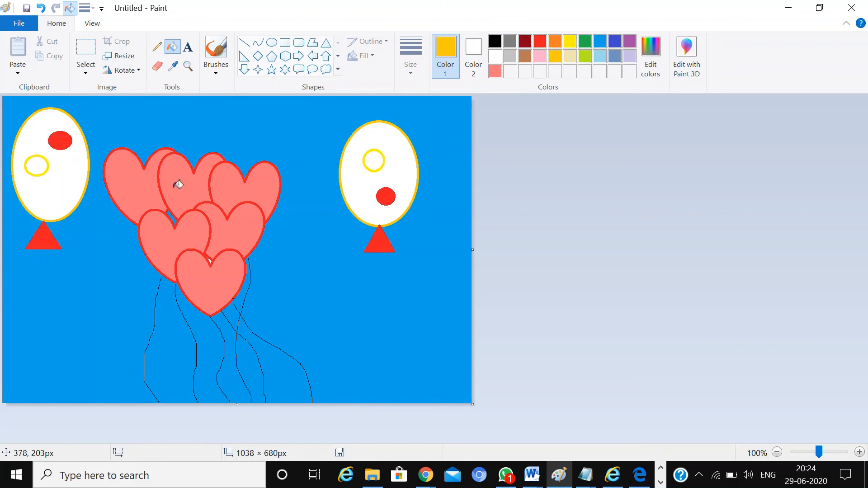
{"action": "left_click", "coordinate": [71, 175]}
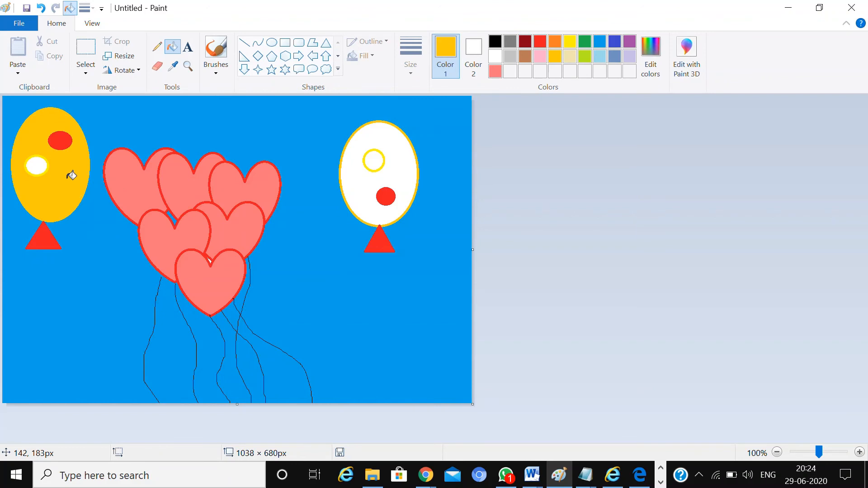
{"action": "left_click", "coordinate": [367, 200]}
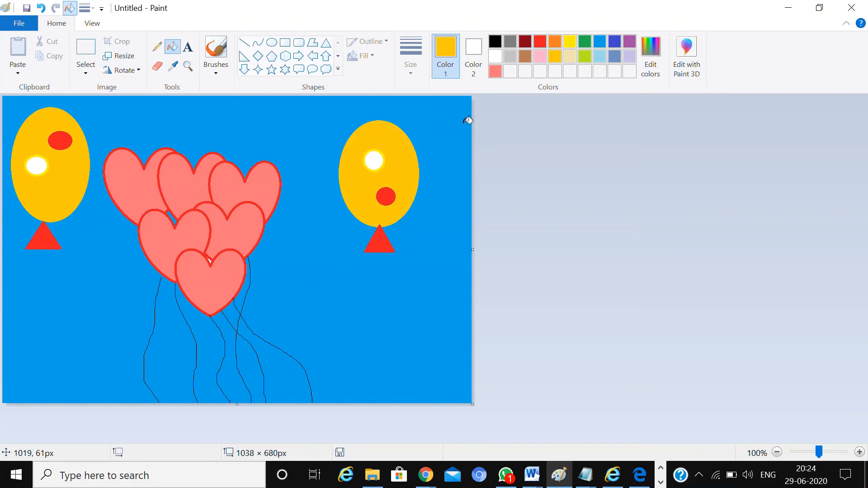
{"action": "left_click", "coordinate": [574, 46]}
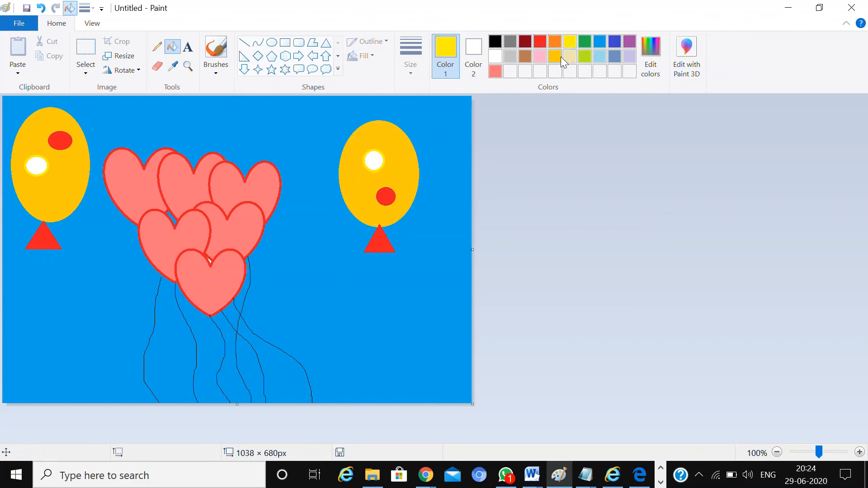
{"action": "left_click", "coordinate": [380, 159]}
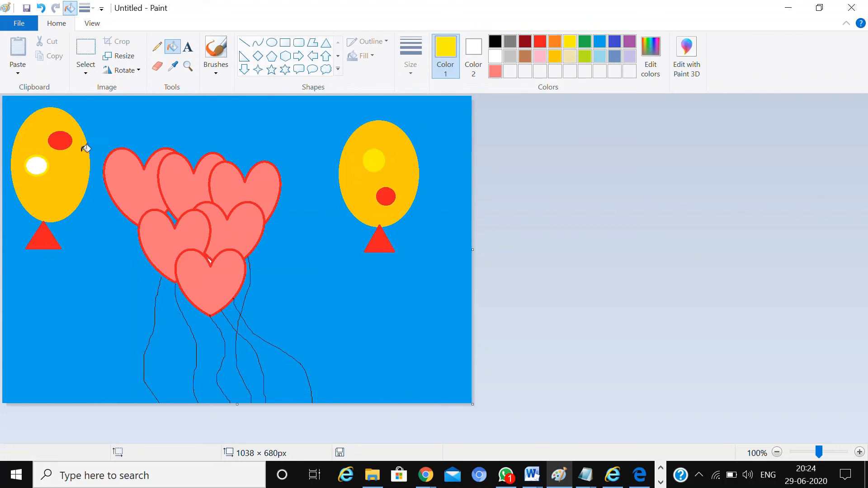
{"action": "left_click", "coordinate": [42, 163]}
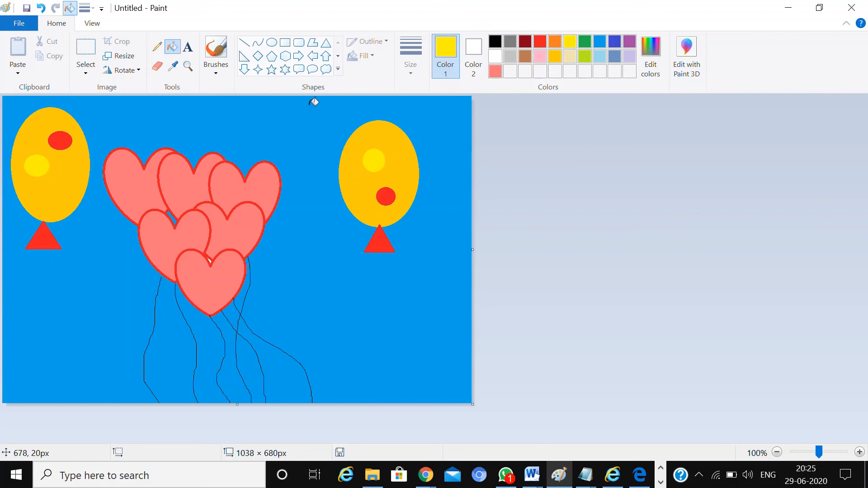
Draw a thin wavy black Pencil string from each oval balloon's red knot down to the canvas's bottom edge
{"action": "left_click", "coordinate": [157, 47]}
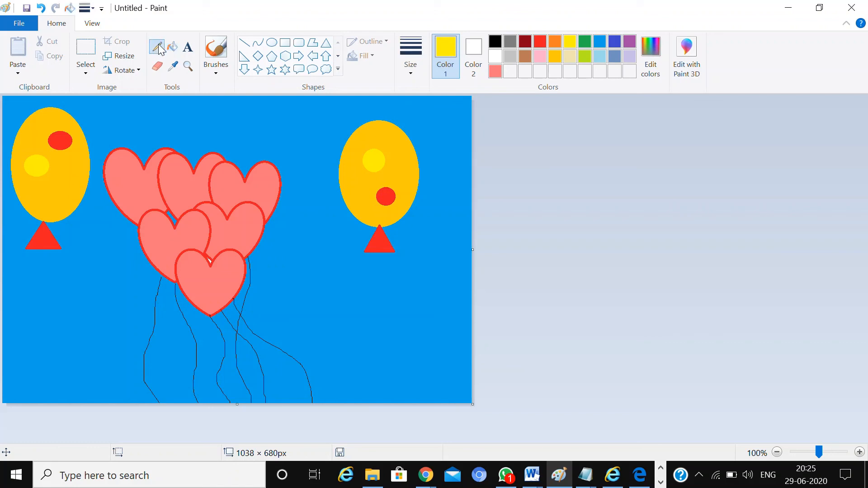
{"action": "left_click", "coordinate": [495, 42]}
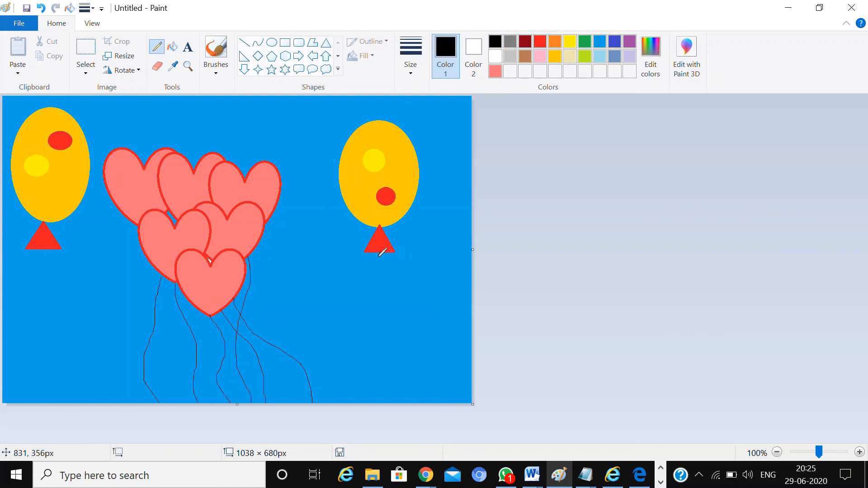
{"action": "mouse_move", "coordinate": [382, 270]}
{"action": "left_mouse_down"}
{"action": "mouse_move", "coordinate": [396, 300]}
{"action": "mouse_move", "coordinate": [380, 342]}
{"action": "mouse_move", "coordinate": [410, 404]}
{"action": "mouse_move", "coordinate": [422, 459]}
{"action": "left_mouse_up"}
{"action": "left_click_drag", "start_coordinate": [51, 247], "coordinate": [47, 405]}
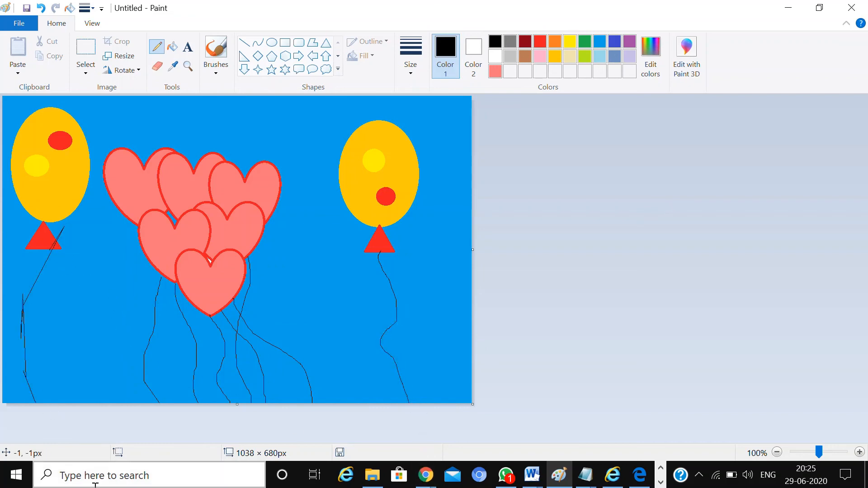
{"action": "key", "text": "ctrl+z"}
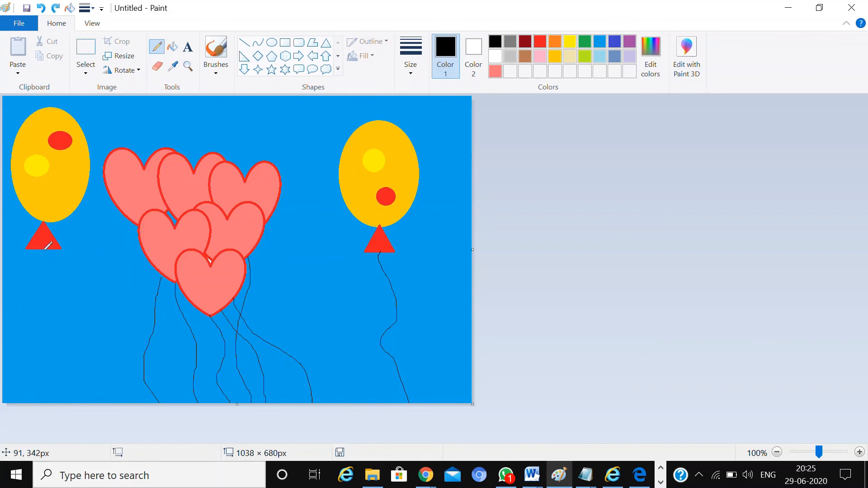
{"action": "left_click_drag", "start_coordinate": [44, 250], "coordinate": [84, 430]}
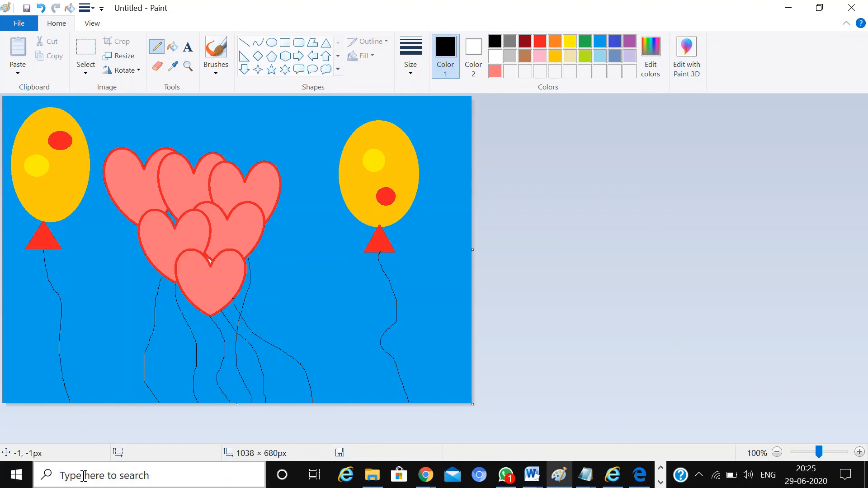